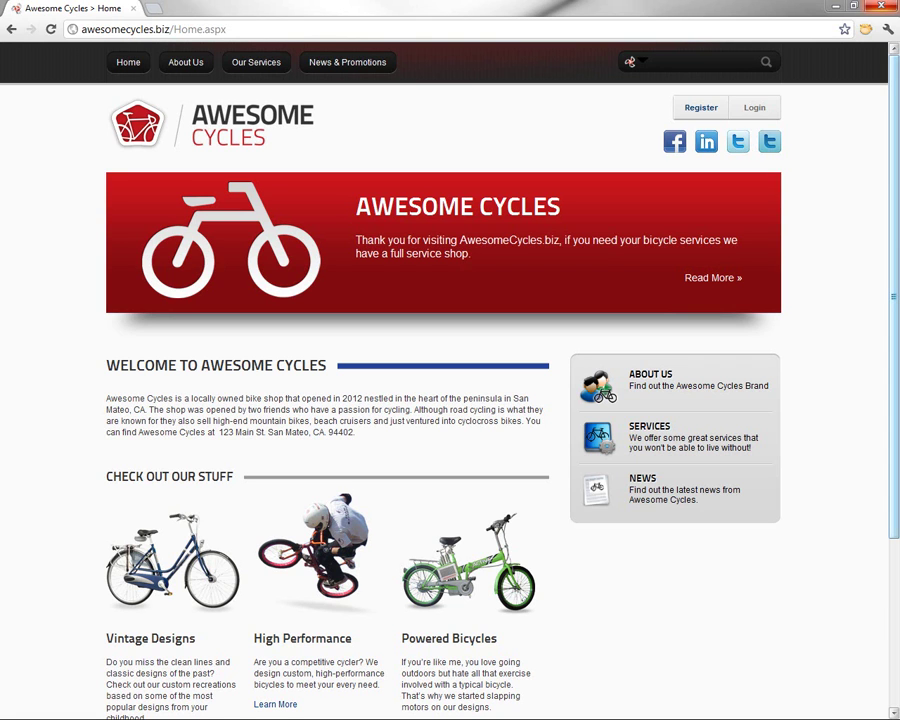
Log in to the site with the administrator's username and password
click(756, 109)
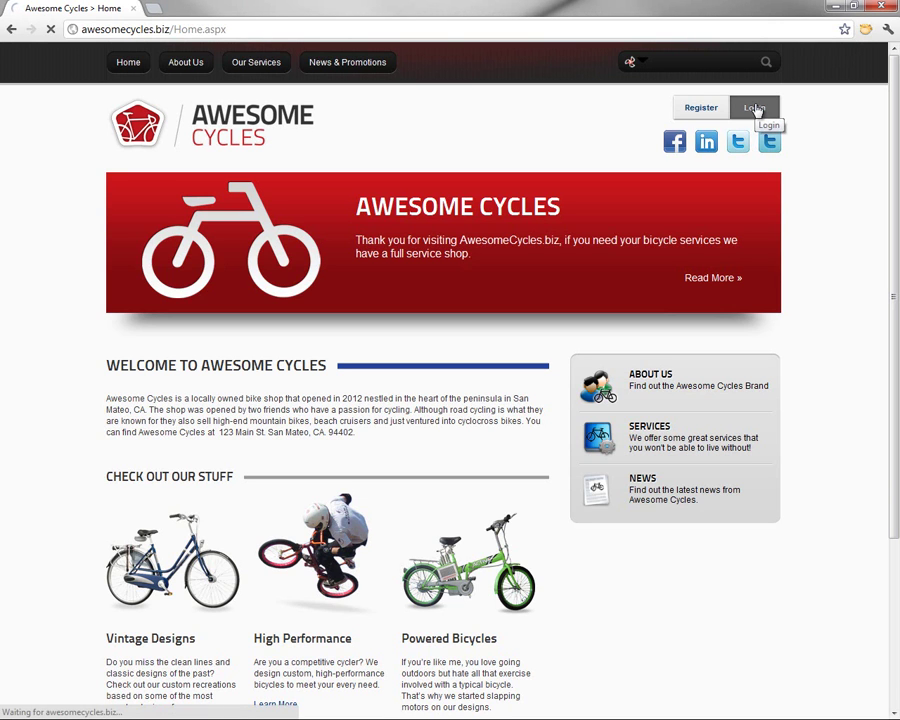
text(admi)
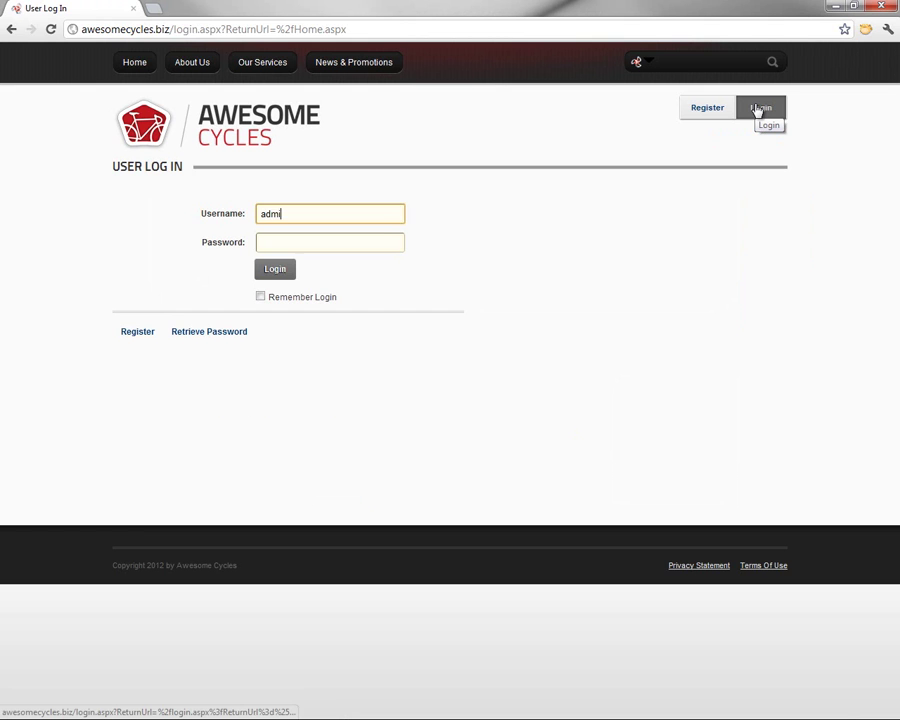
text(n)
key(Tab)
text(admin)
key(Return)
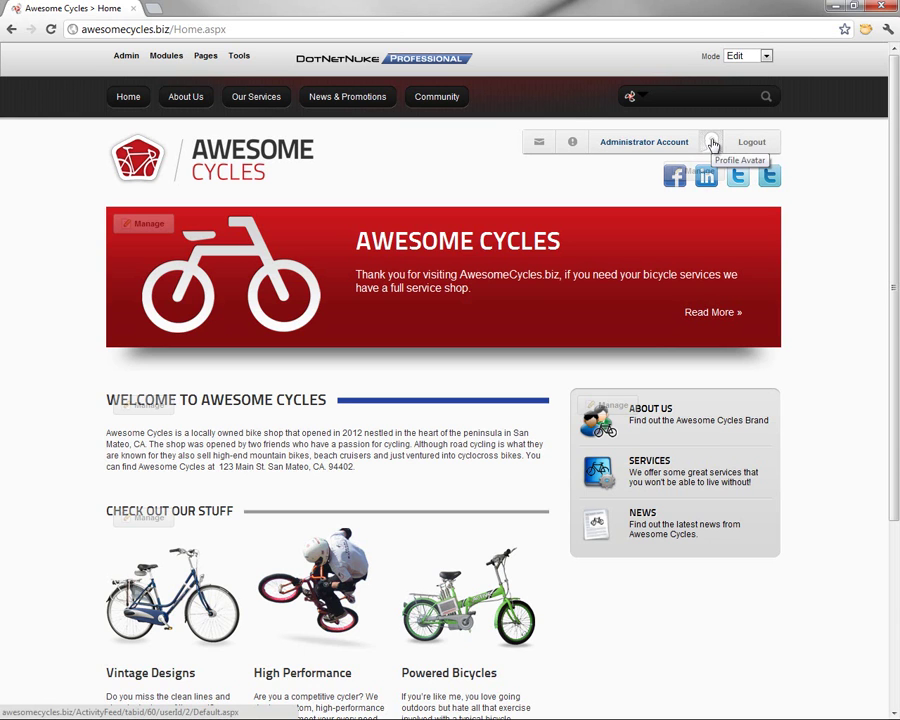
Open the administrator's Edit Profile form and select the 'Administrator' first name
click(630, 145)
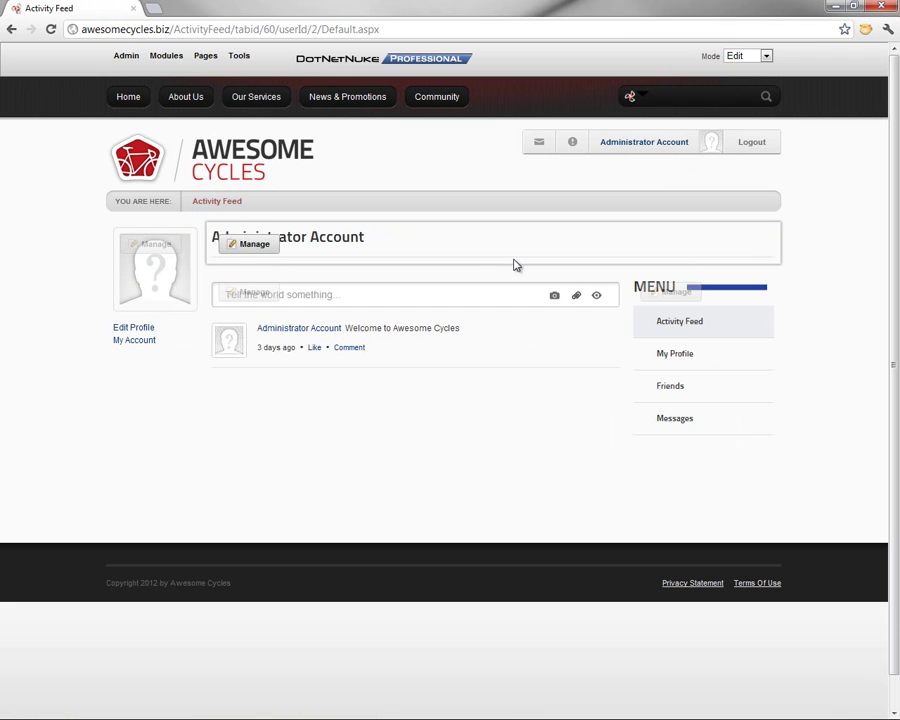
click(130, 332)
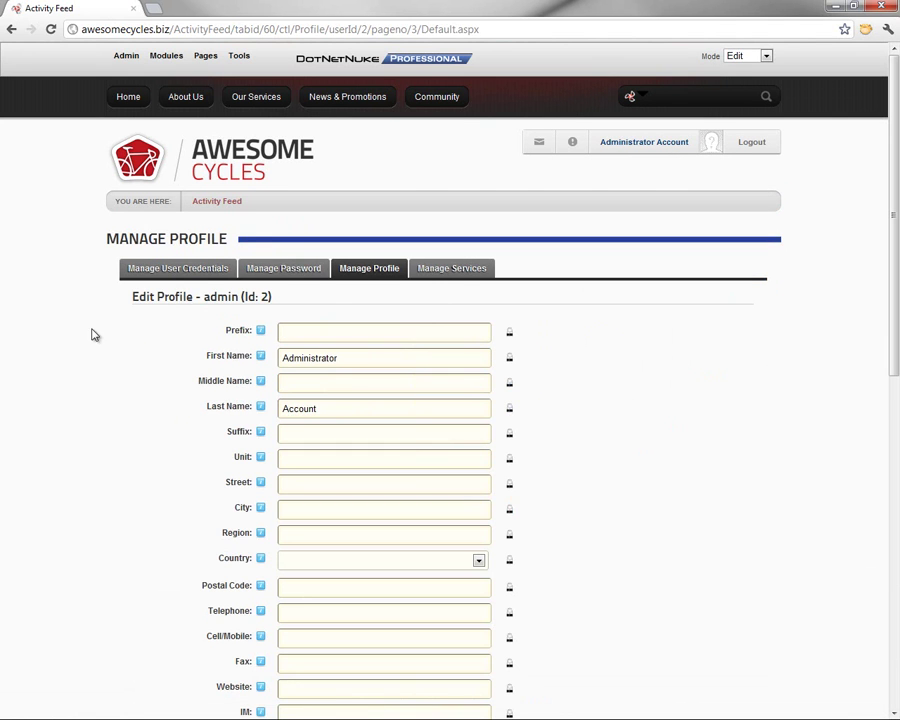
scroll(100, 340, down, 2)
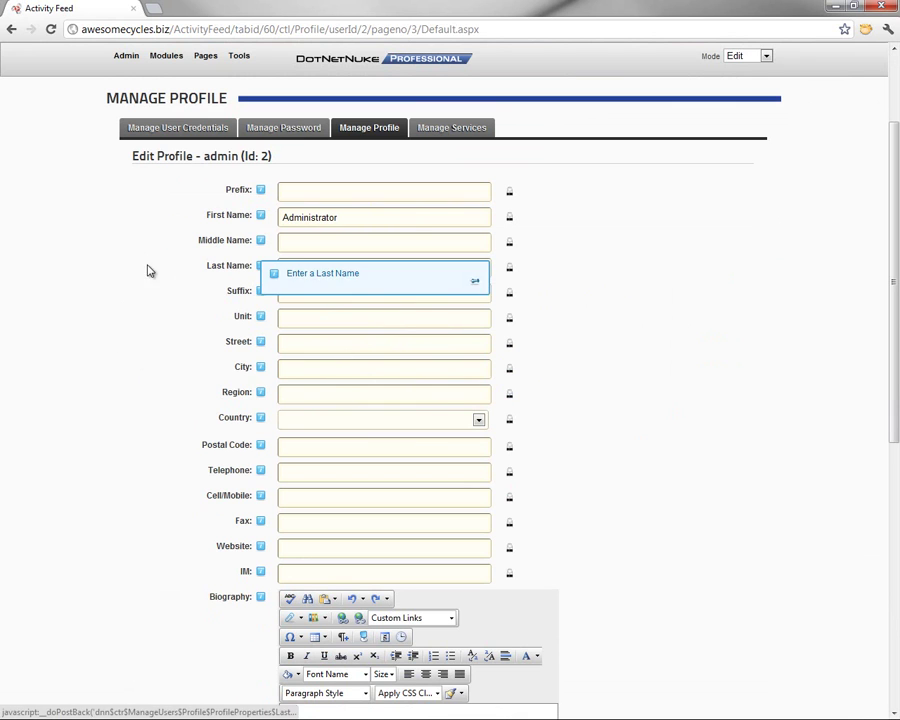
drag(370, 224, 255, 227)
mouse_move(255, 224)
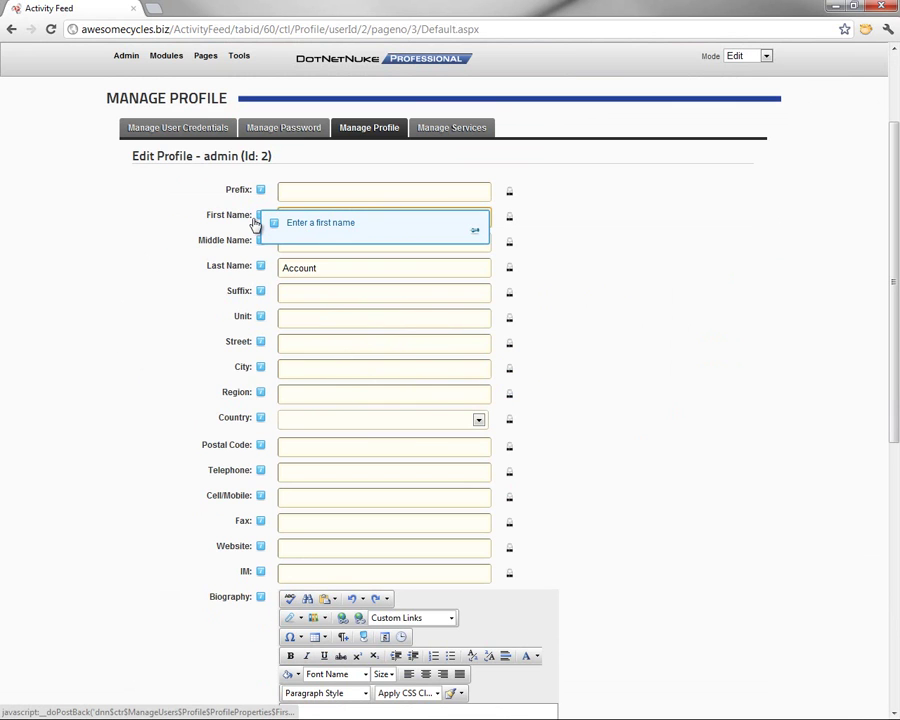
key(Tab)
text(Hammon)
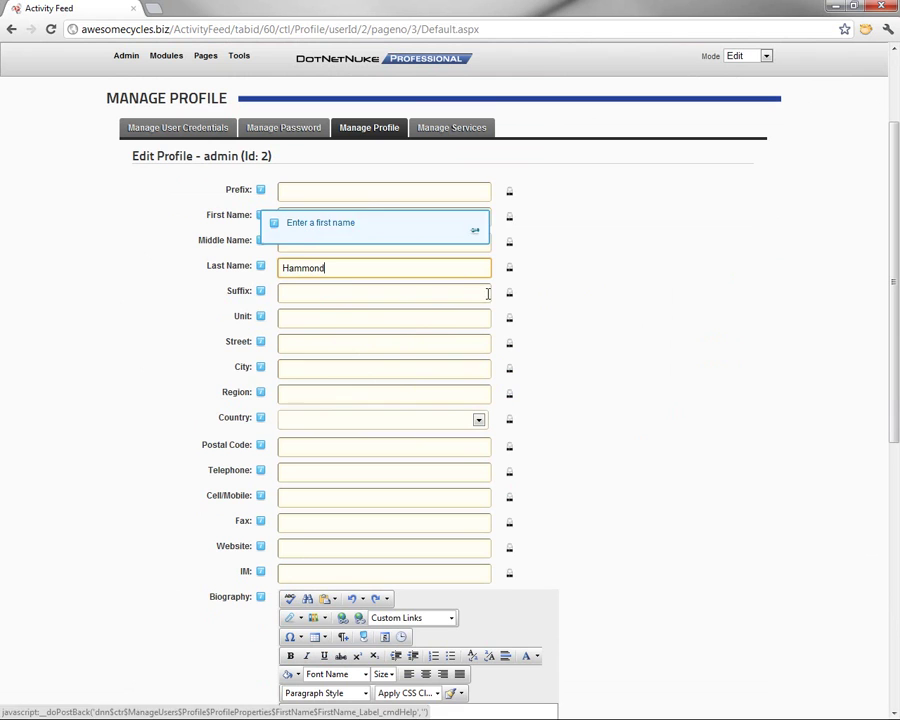
text(d)
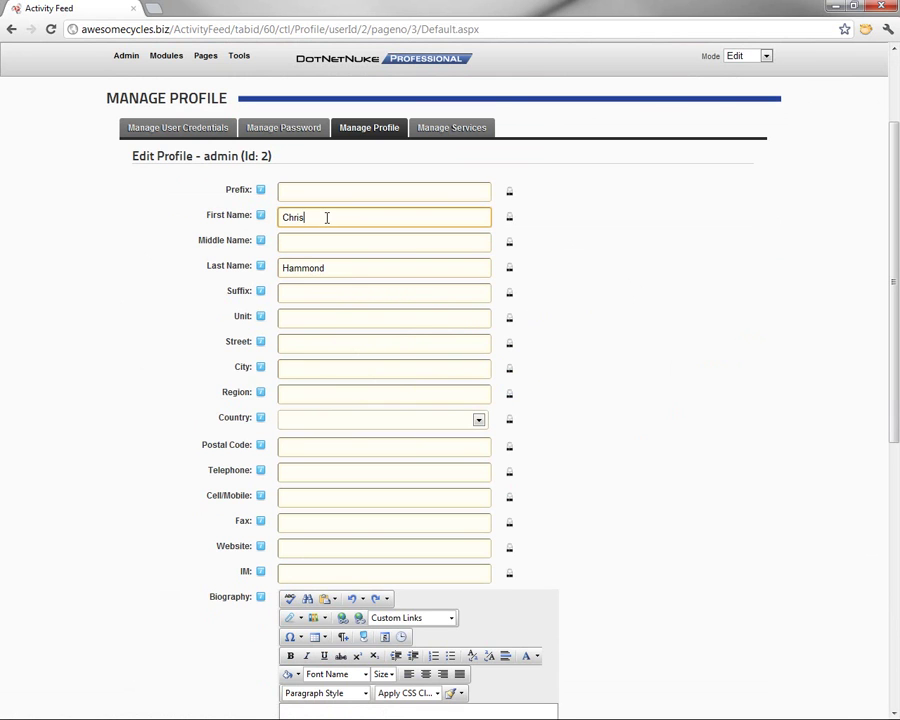
drag(327, 217, 258, 236)
click(328, 269)
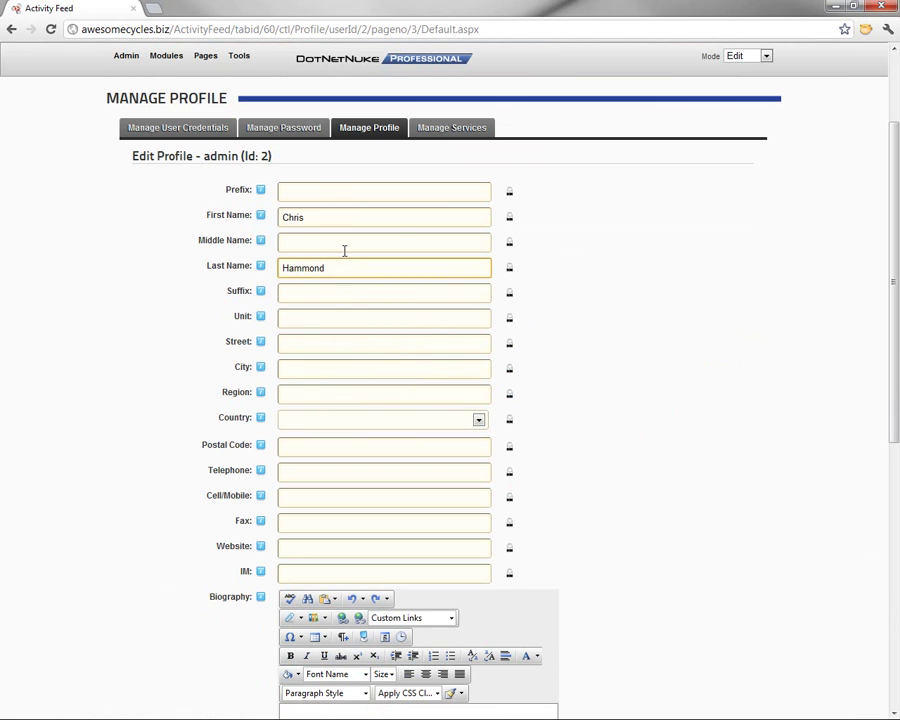
Check the First Name and Last Name visibility settings, leaving both Public
click(509, 218)
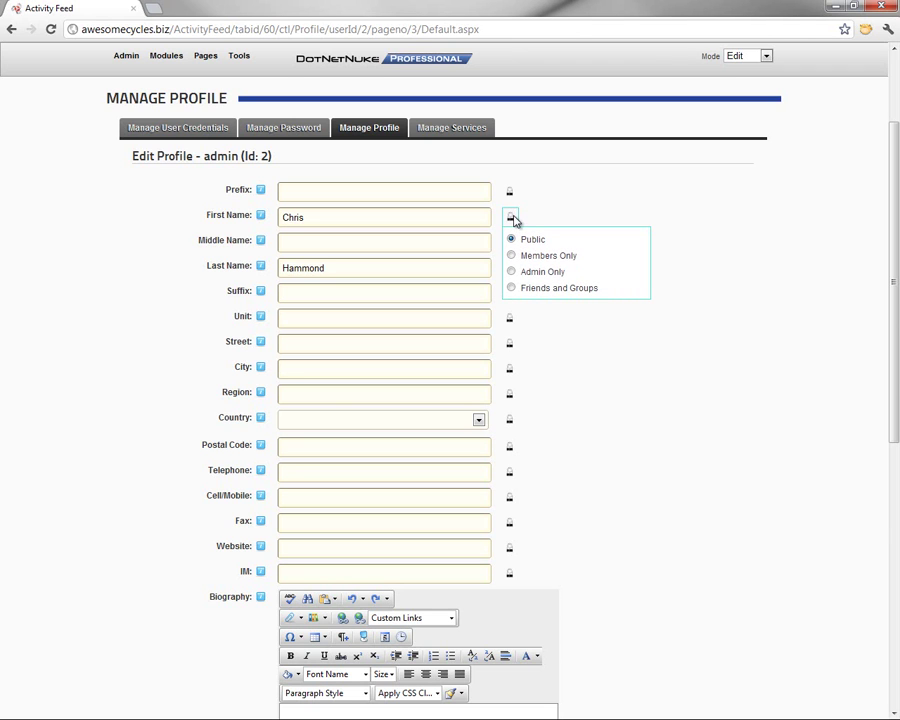
click(511, 219)
click(510, 268)
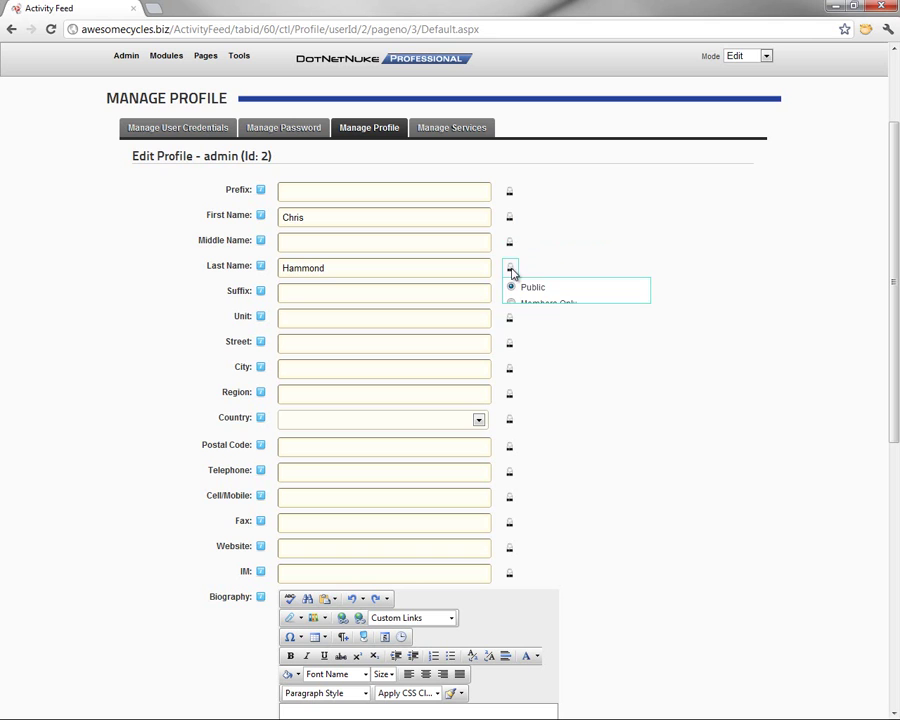
click(510, 268)
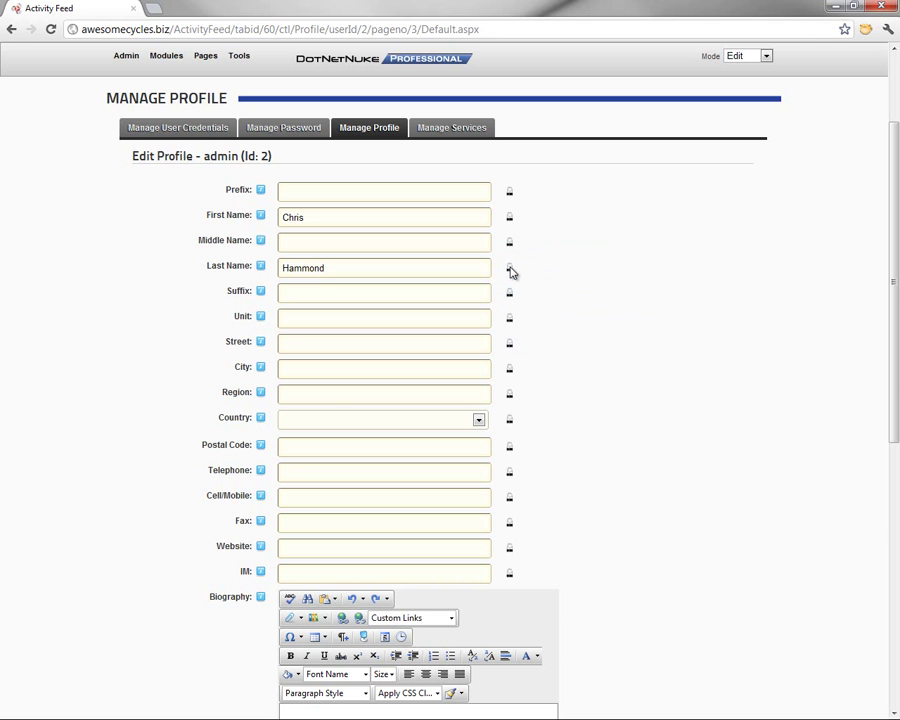
click(510, 269)
click(306, 367)
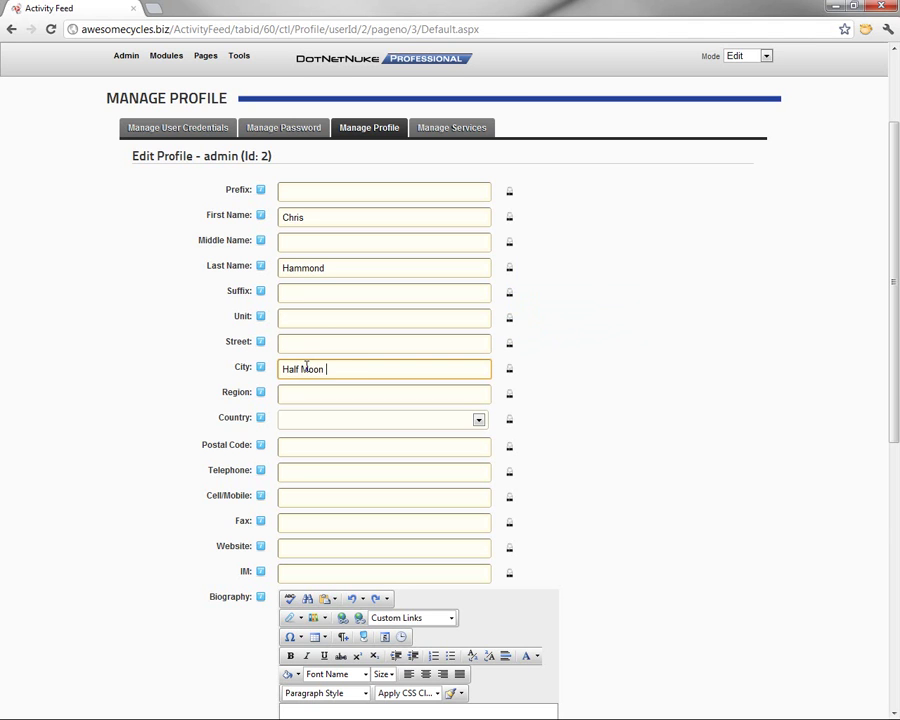
click(510, 368)
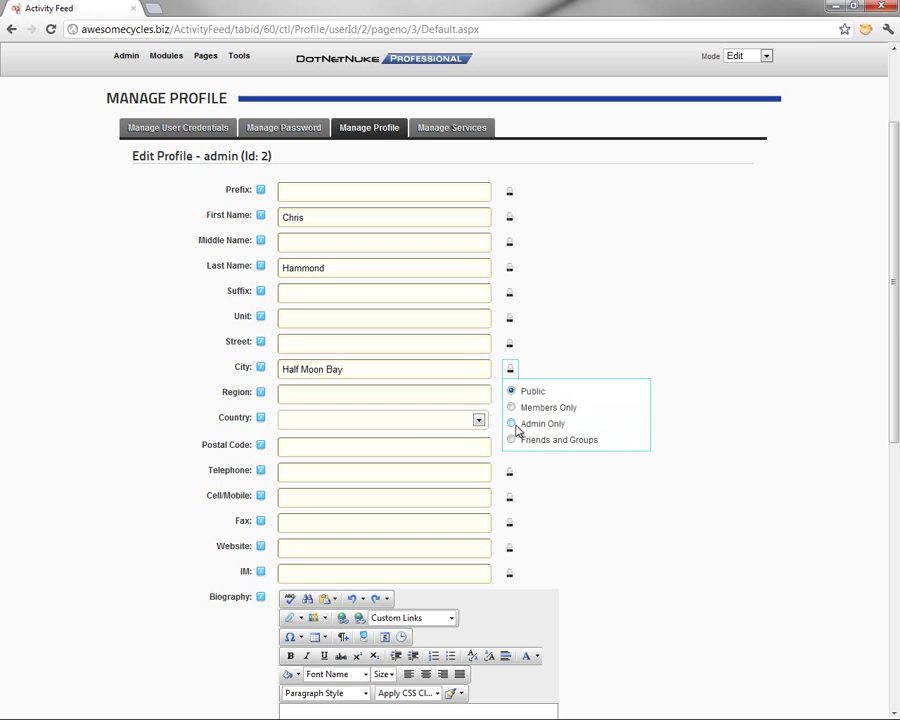
click(331, 395)
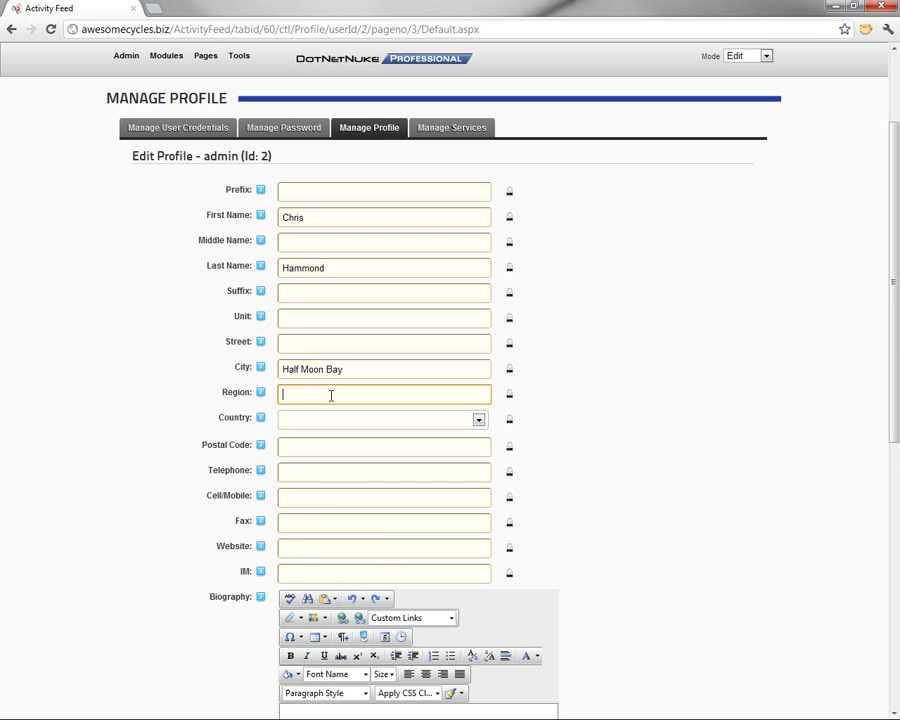
click(414, 424)
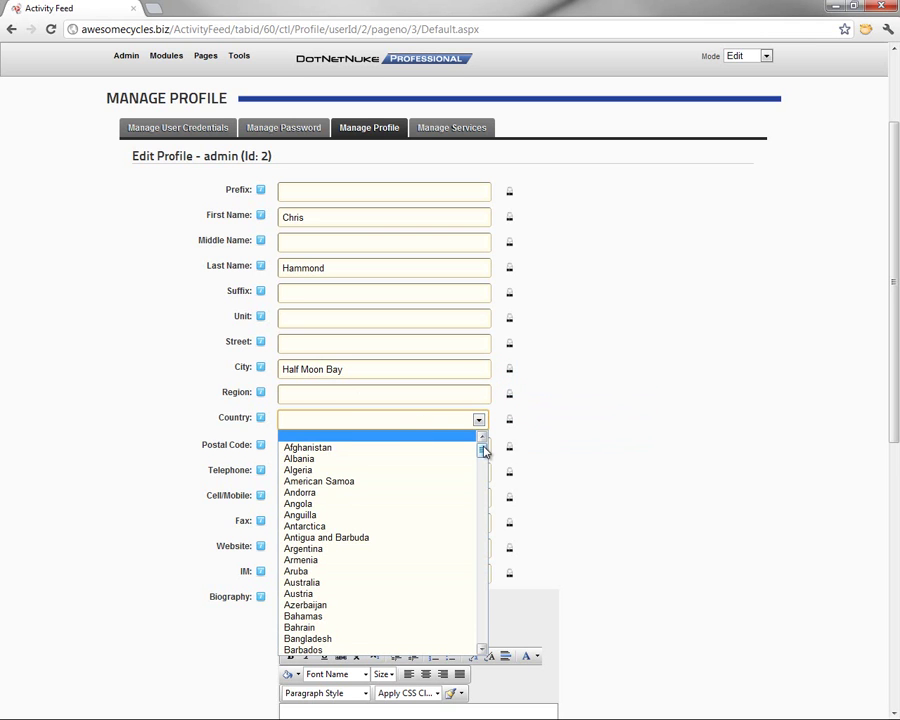
text(un)
scroll(396, 549, down, 5)
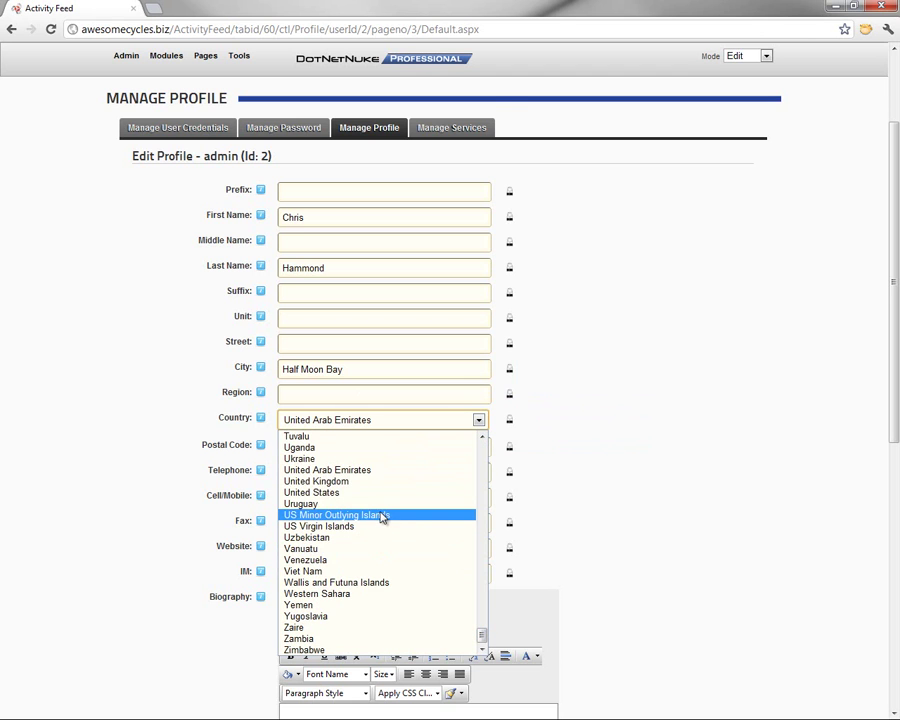
click(358, 488)
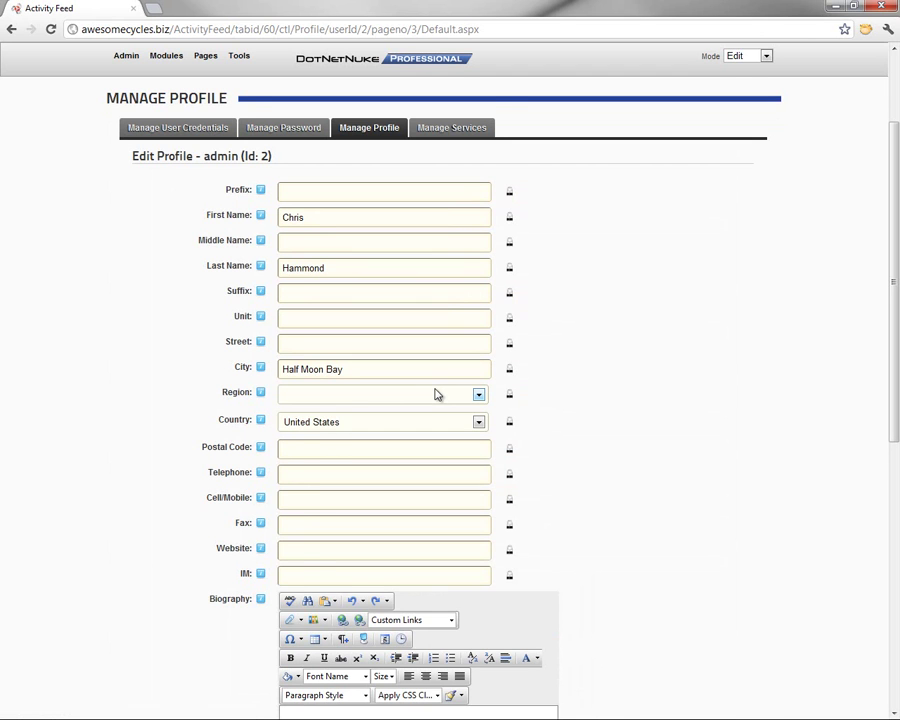
click(465, 396)
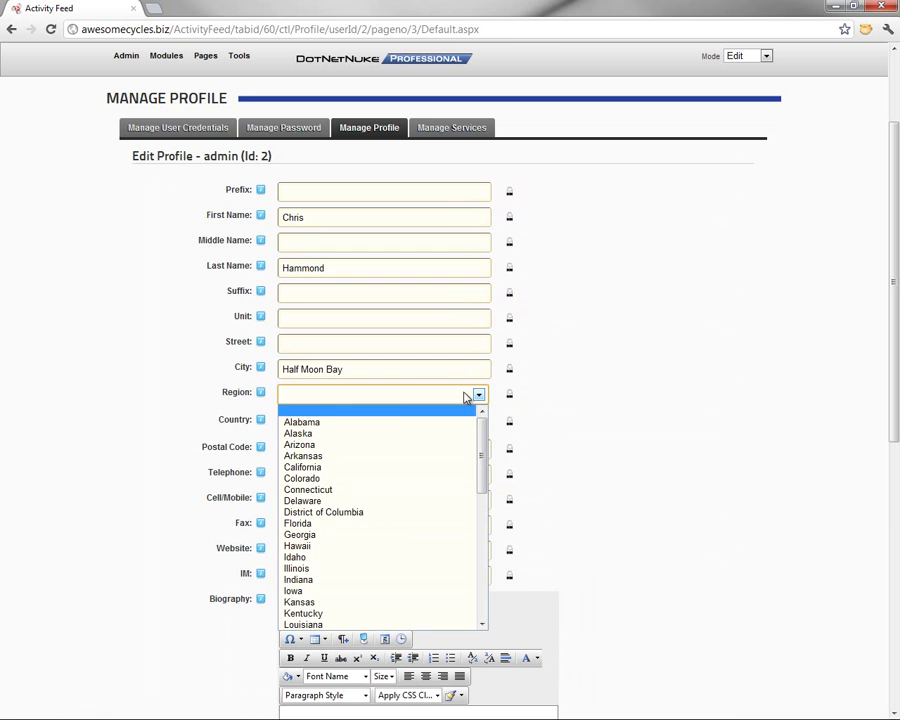
click(327, 466)
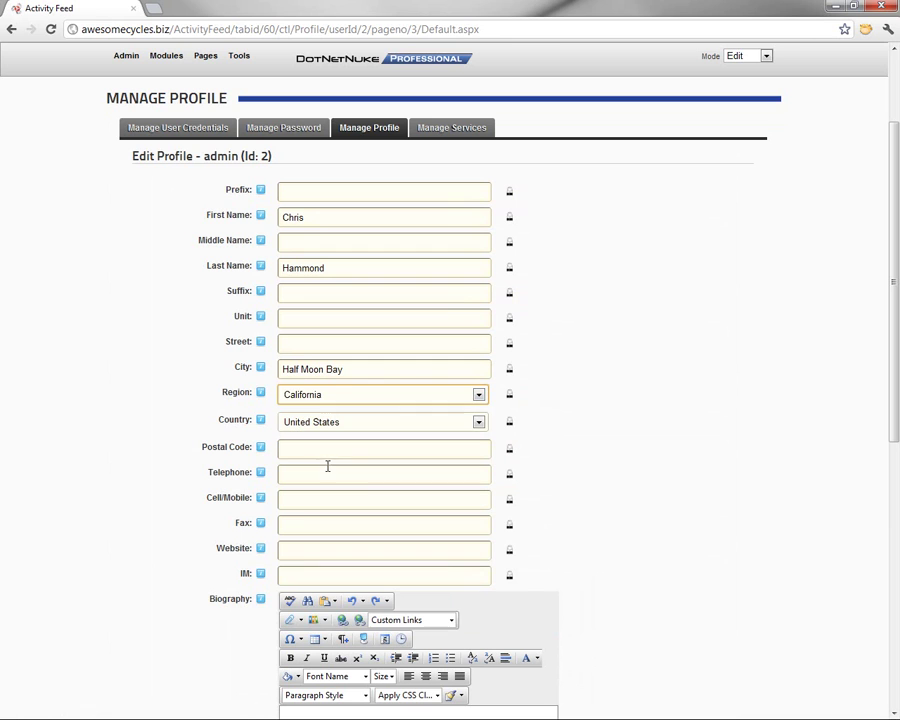
click(510, 395)
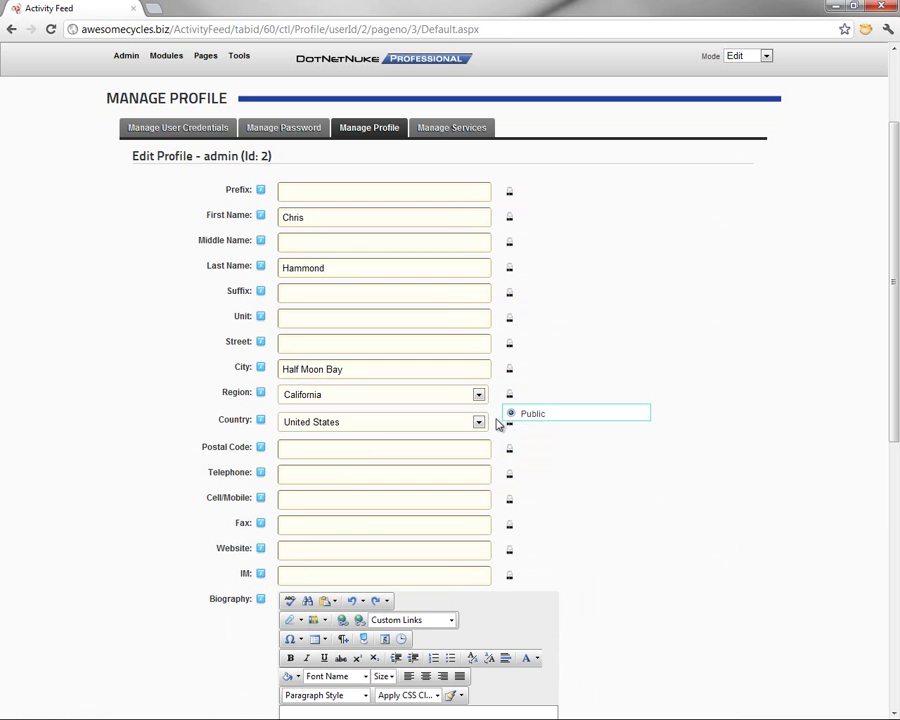
click(510, 422)
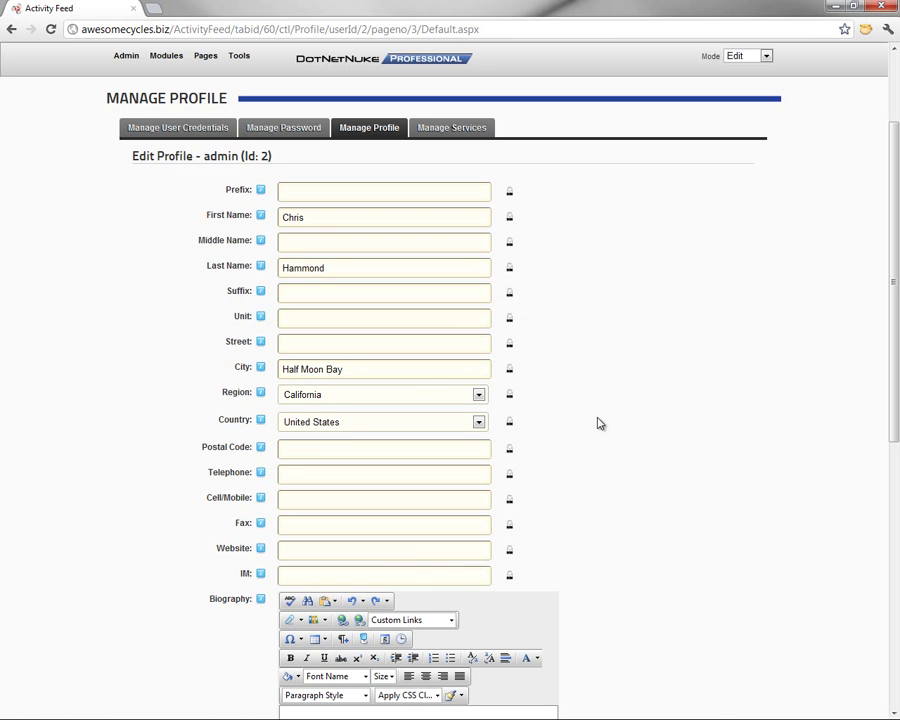
scroll(594, 425, down, 1)
click(298, 480)
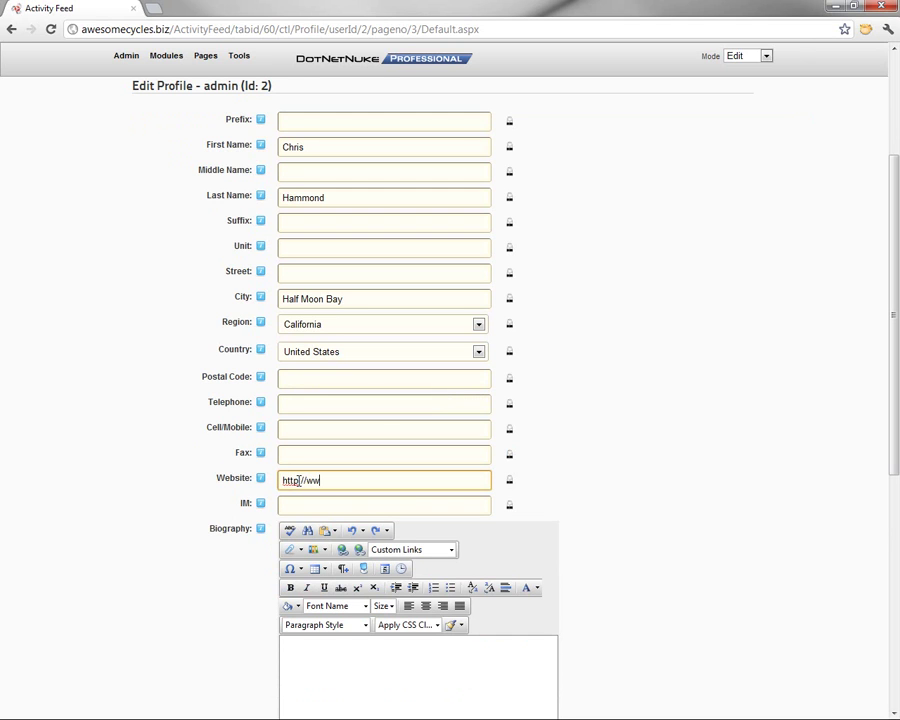
text(http://www.chrishammond.com)
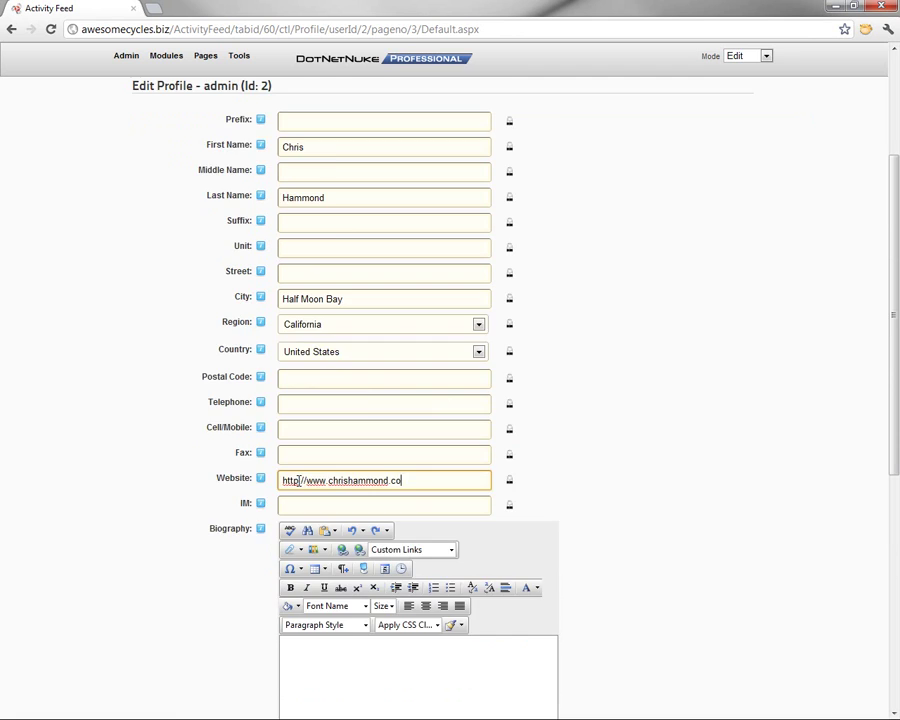
key(Tab)
Paste the prepared biography with two links into the Biography editor and check its visibility
scroll(142, 528, down, 3)
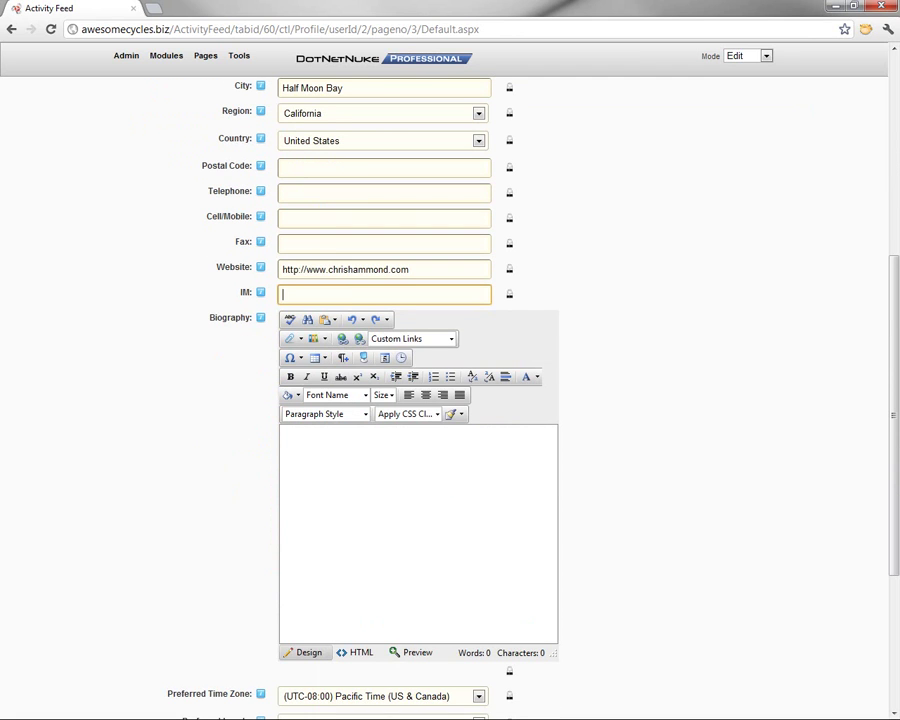
click(488, 582)
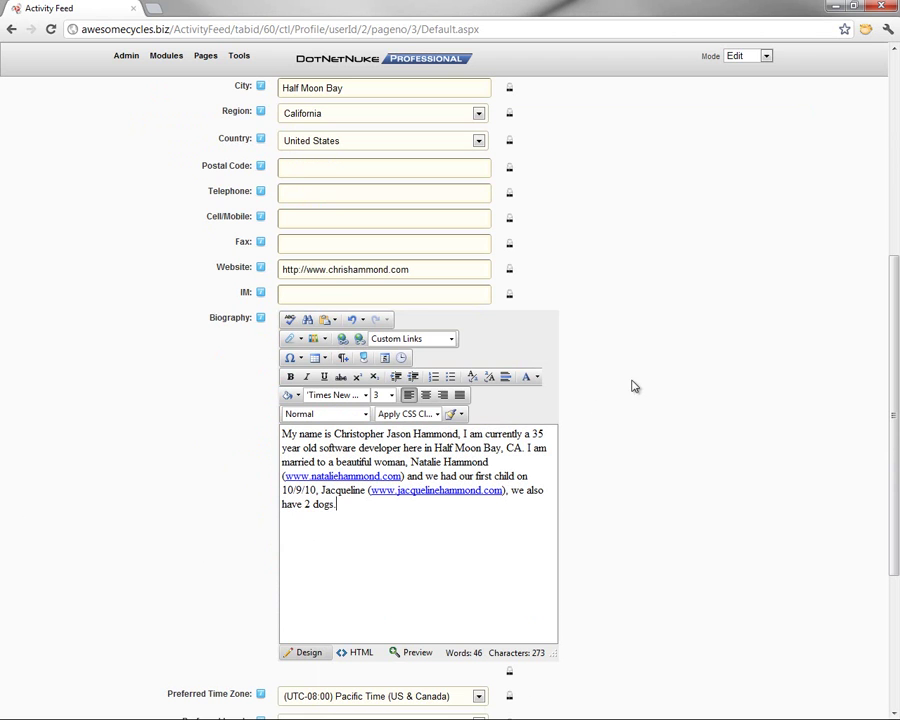
click(510, 673)
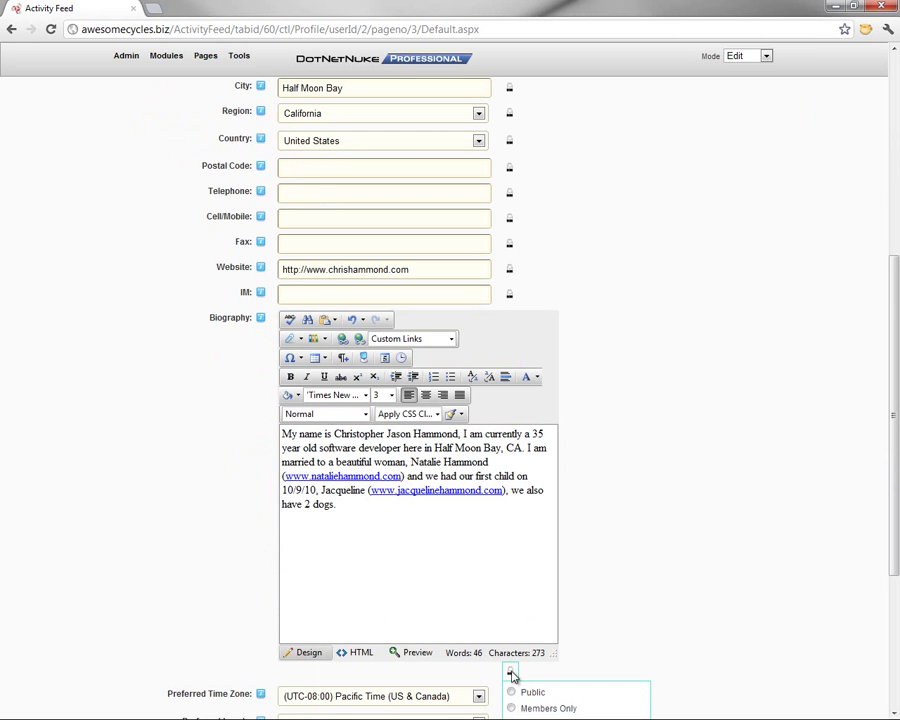
scroll(628, 568, down, 3)
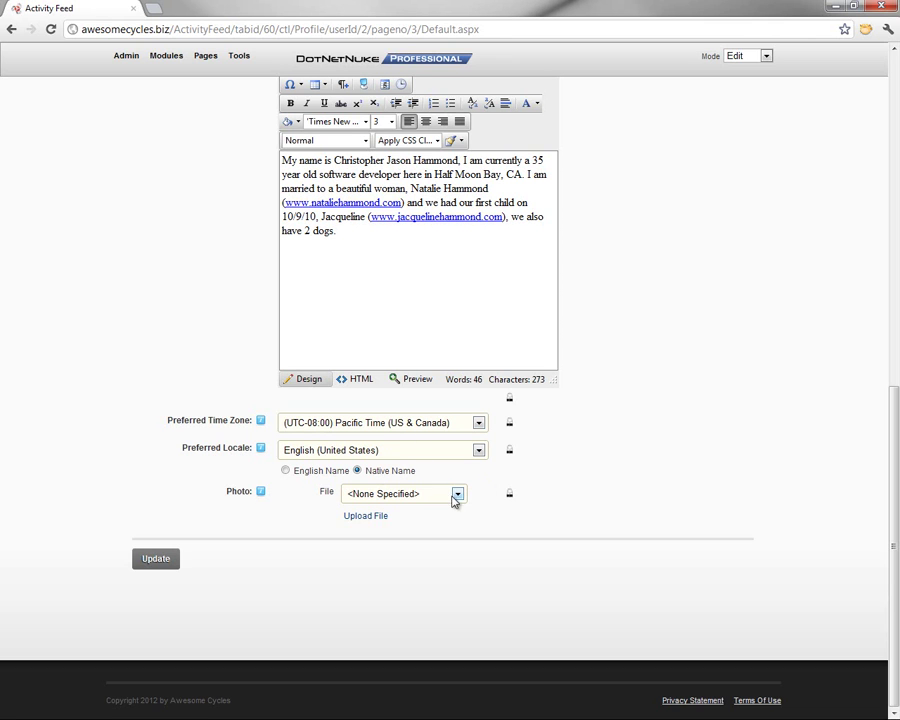
Switch the Photo field to uploading a new file and open the file picker
click(382, 496)
click(382, 492)
click(372, 517)
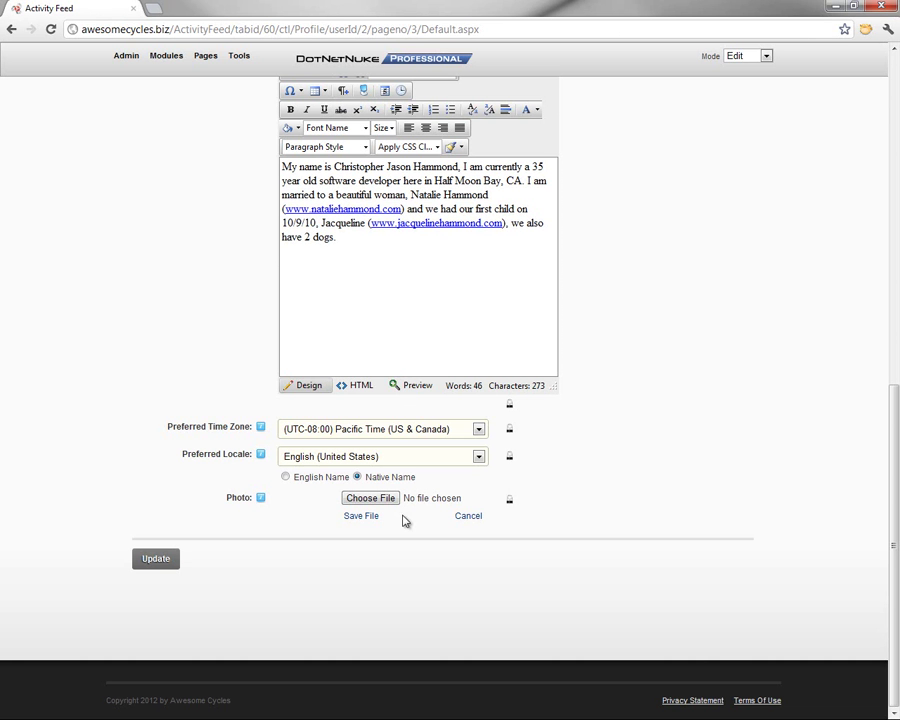
click(396, 503)
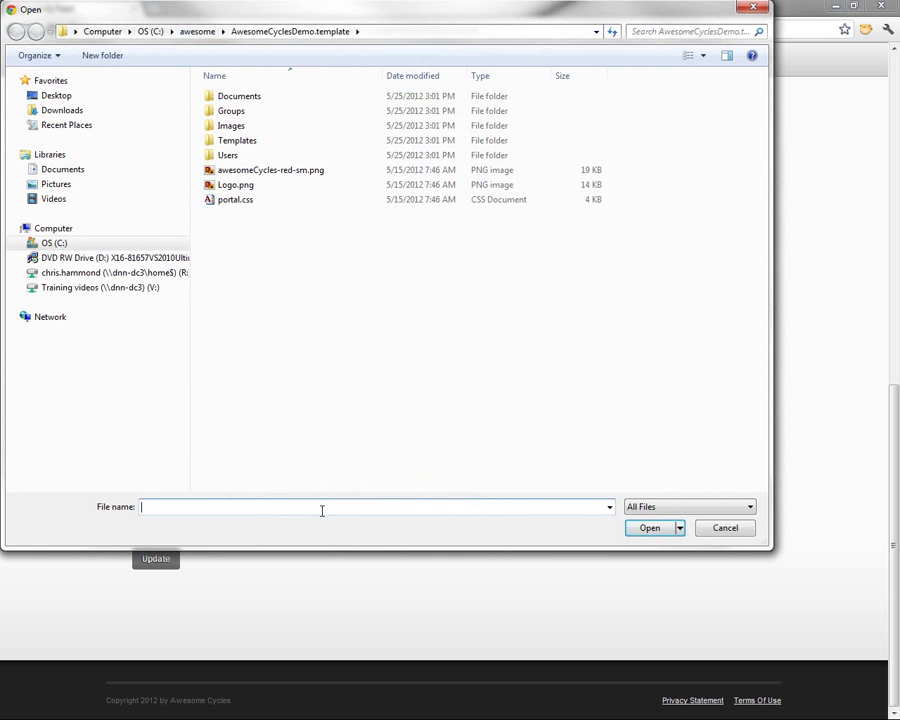
Browse to C:\temp\AwesomeCyclesDemo.template and choose the headshot JPG
key(ctrl+v)
key(ctrl+z)
click(150, 32)
click(245, 407)
scroll(242, 450, down, 4)
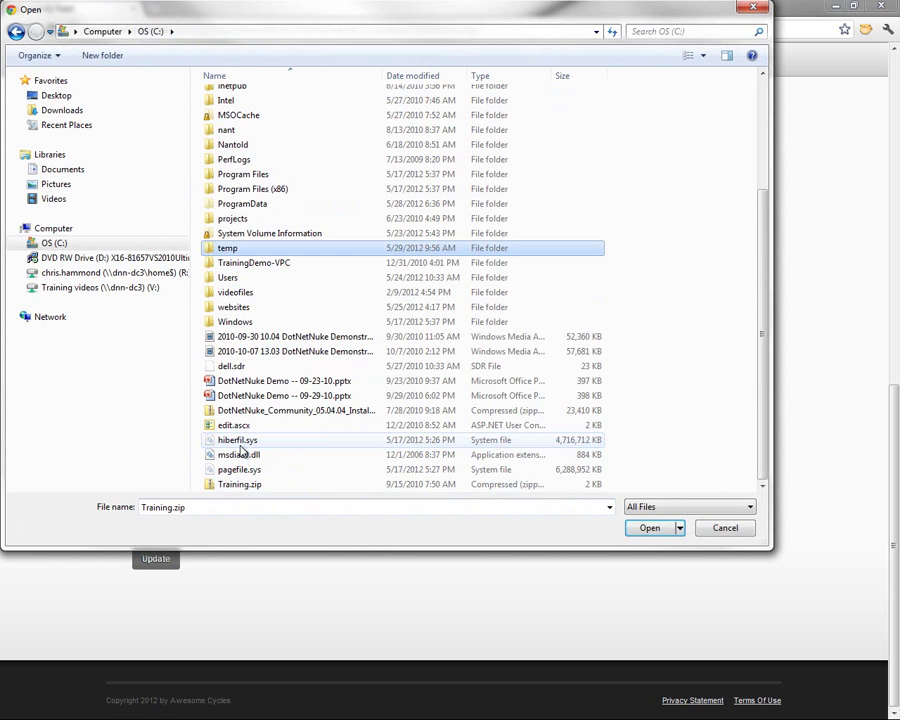
key(Return)
key(a)
key(w)
key(Return)
key(p)
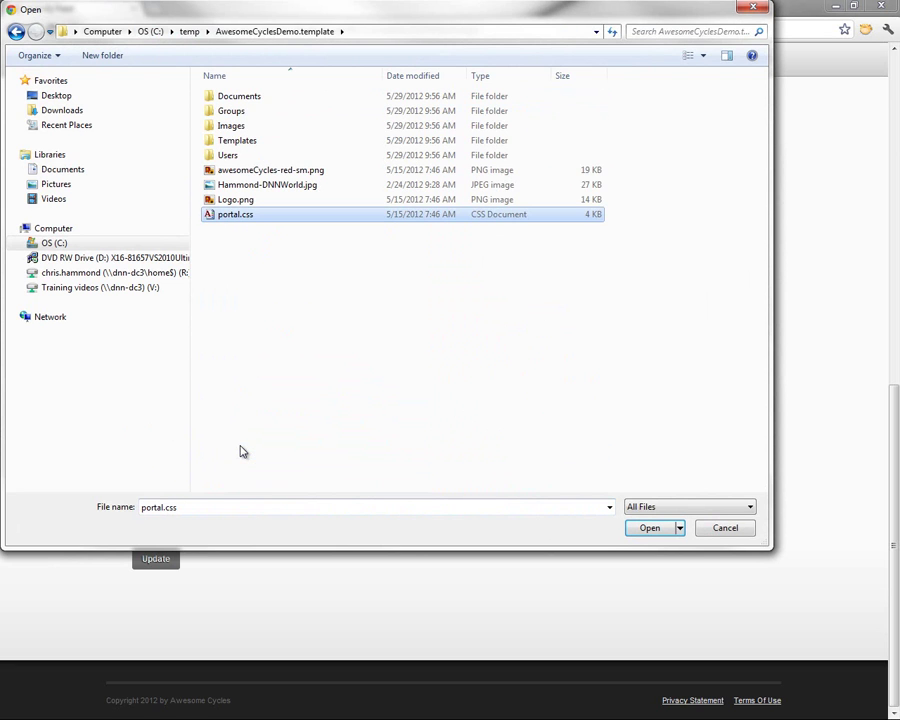
double_click(270, 186)
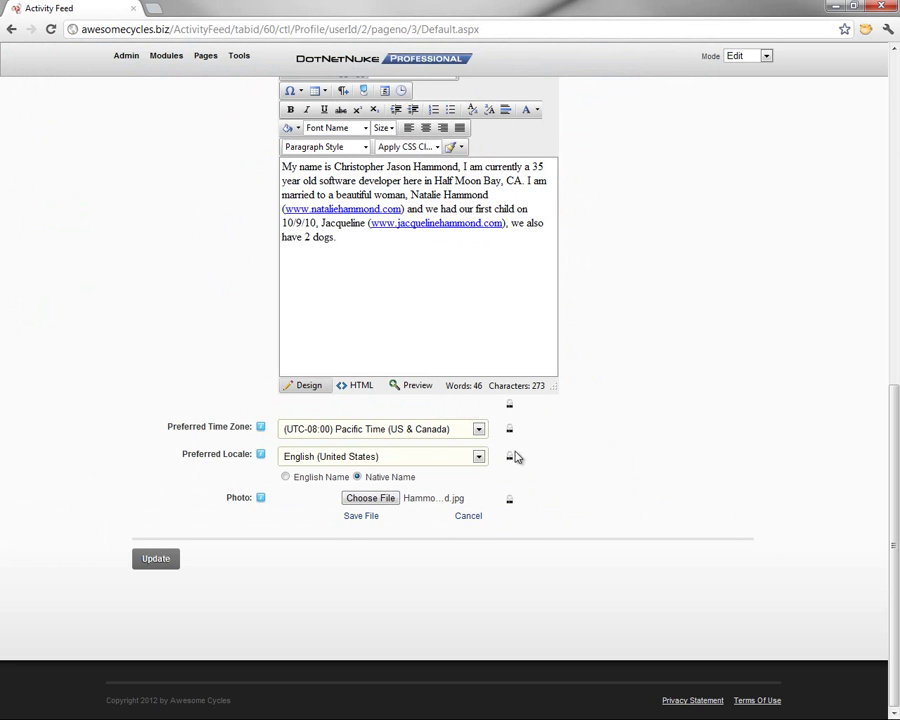
Upload the headshot with Save File and check the Photo field's visibility
click(362, 516)
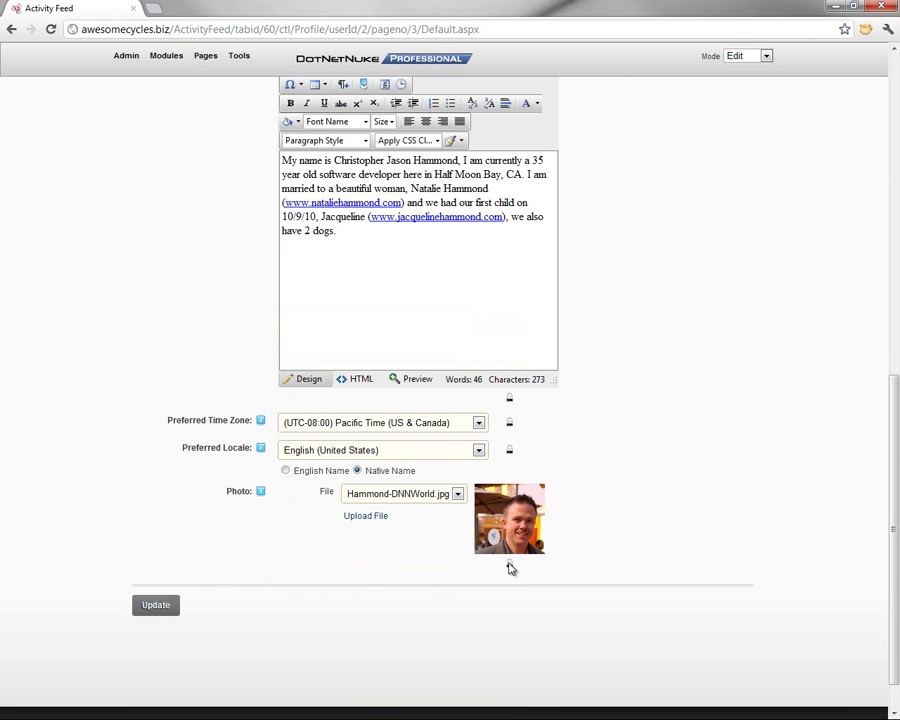
click(510, 564)
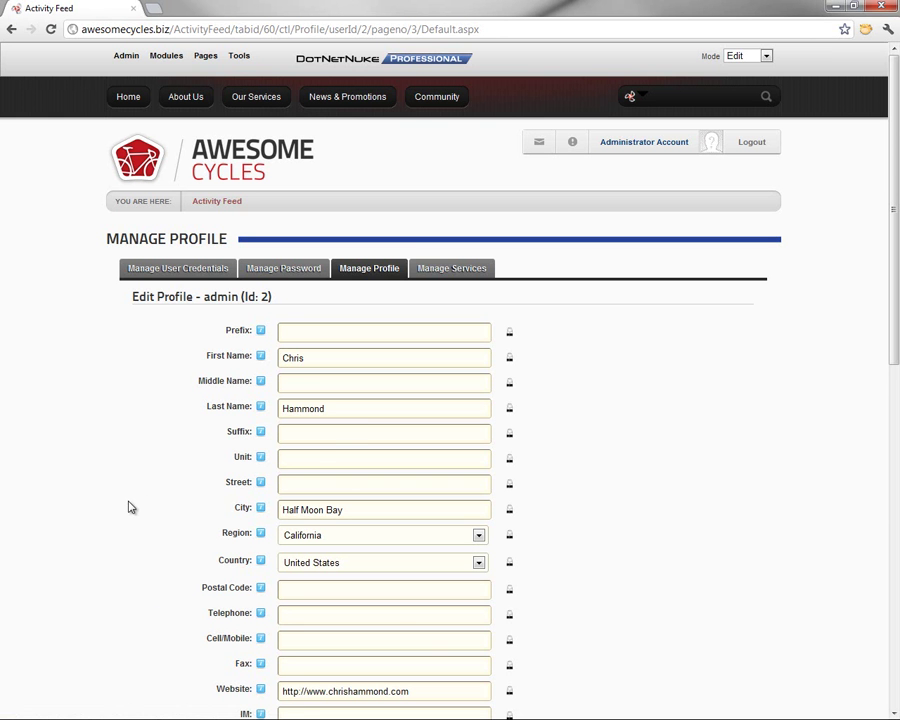
scroll(133, 500, down, 4)
scroll(133, 504, down, 3)
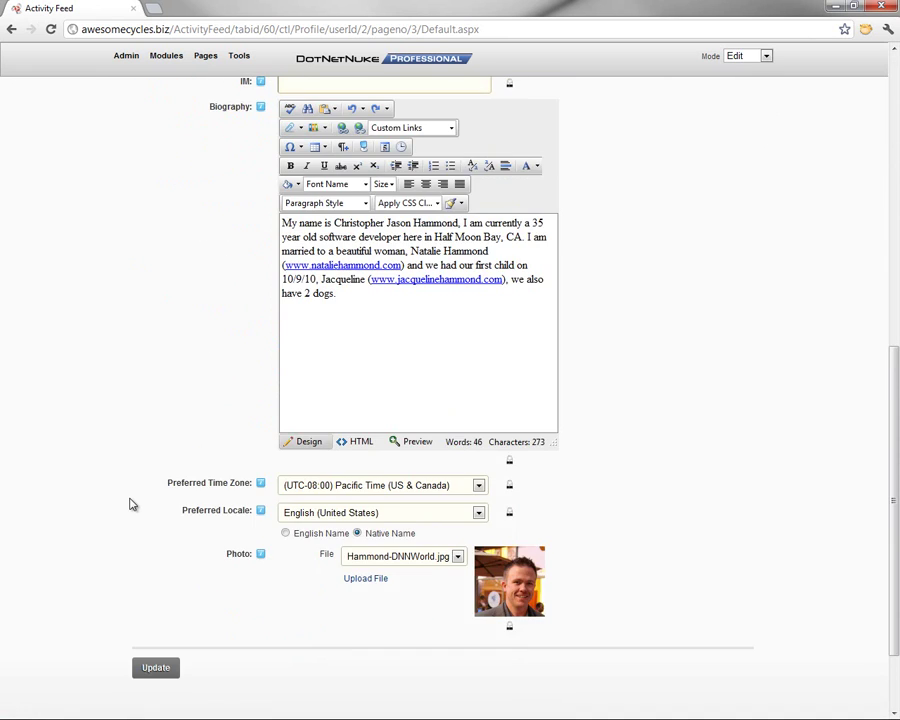
scroll(133, 504, up, 7)
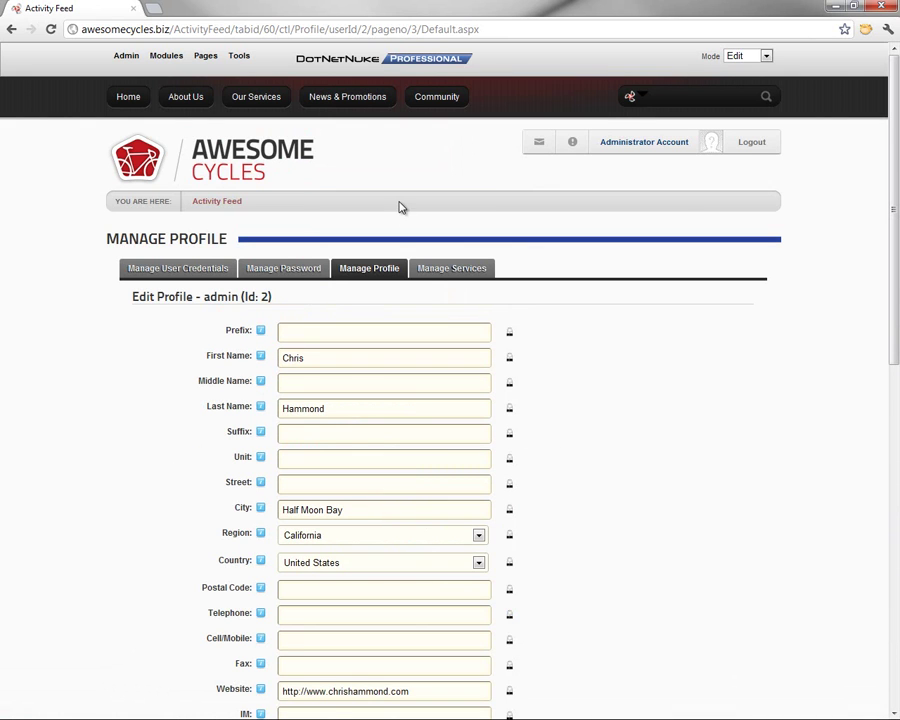
Go from Home through Administrator Account to the My Profile page
click(129, 99)
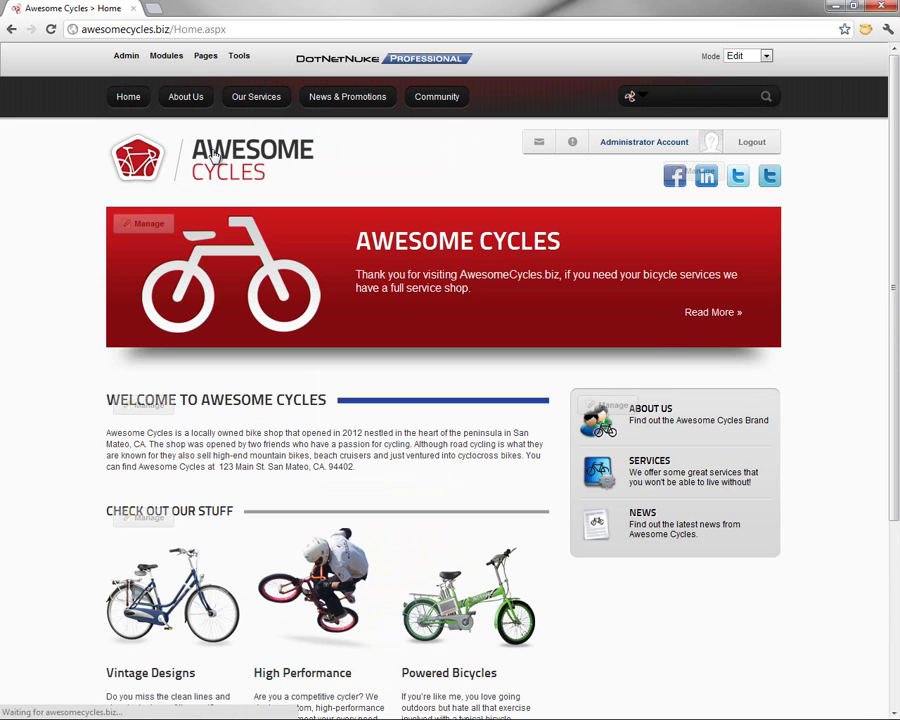
click(668, 144)
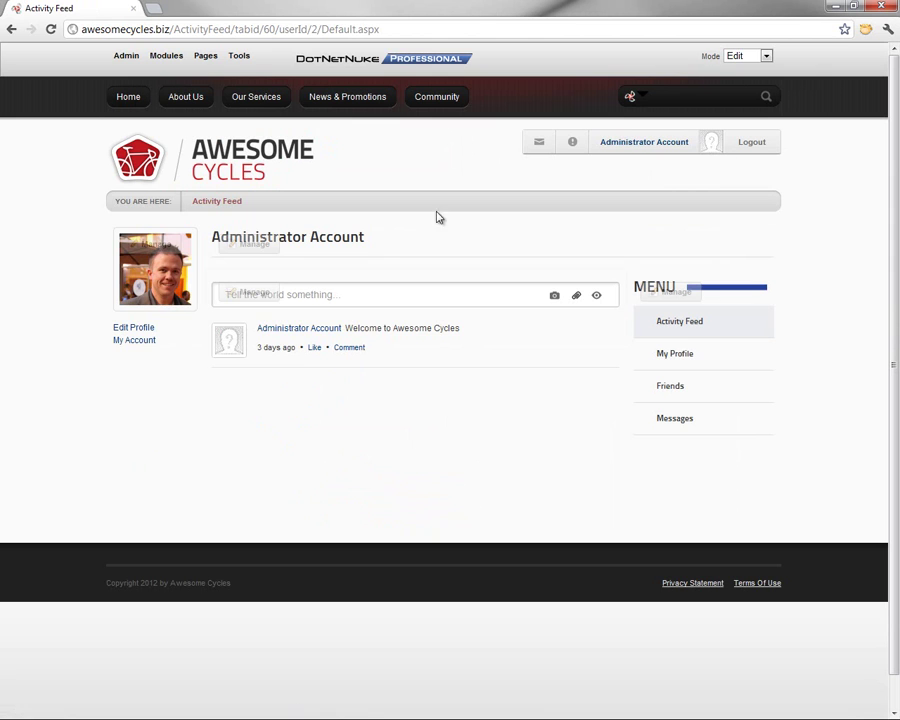
mouse_move(178, 285)
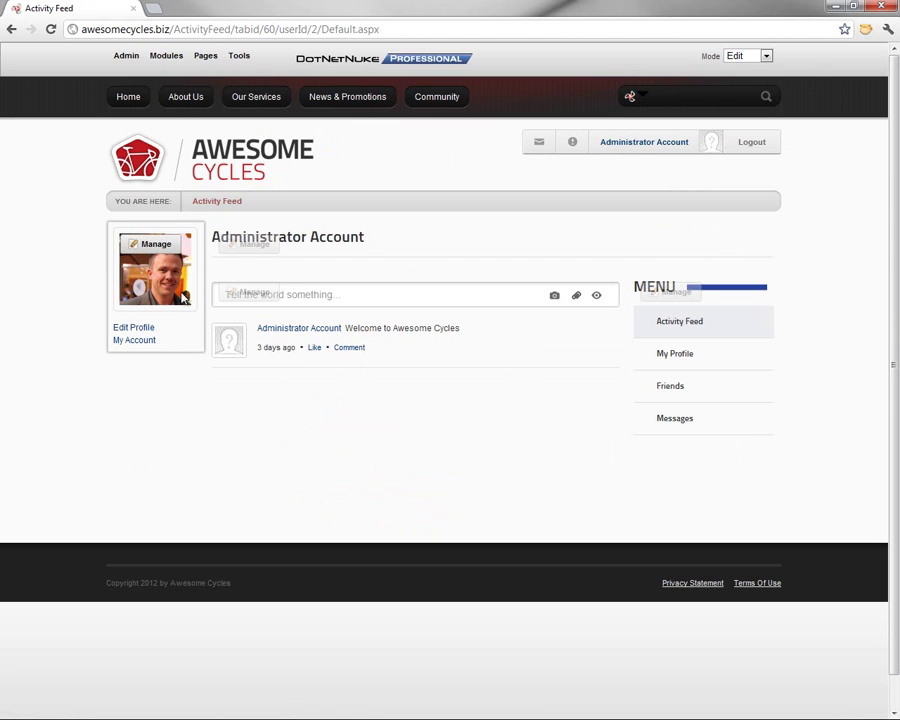
click(661, 355)
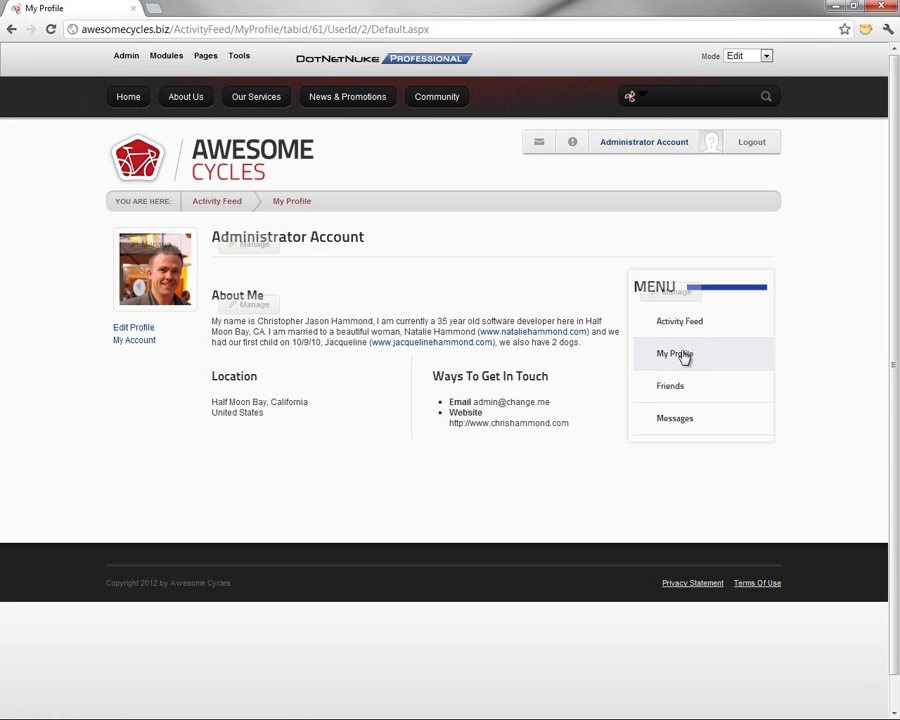